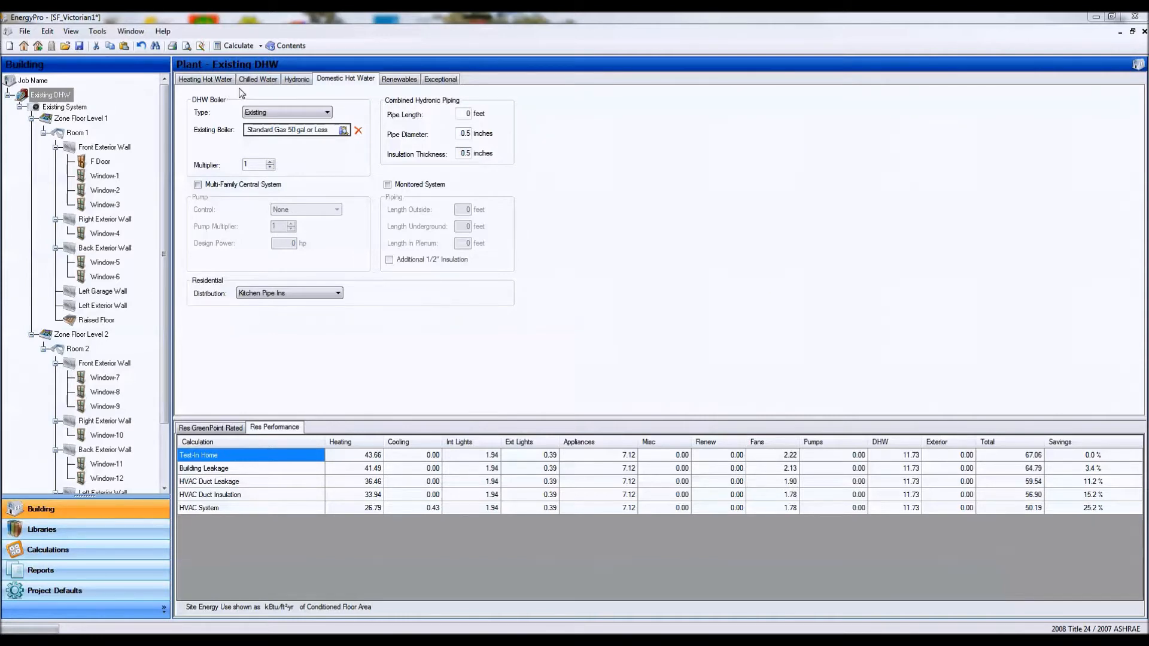
# Review the plant's heating hot water and domestic hot water settings, including the DHW boiler's type options.
pyautogui.click(206, 80)
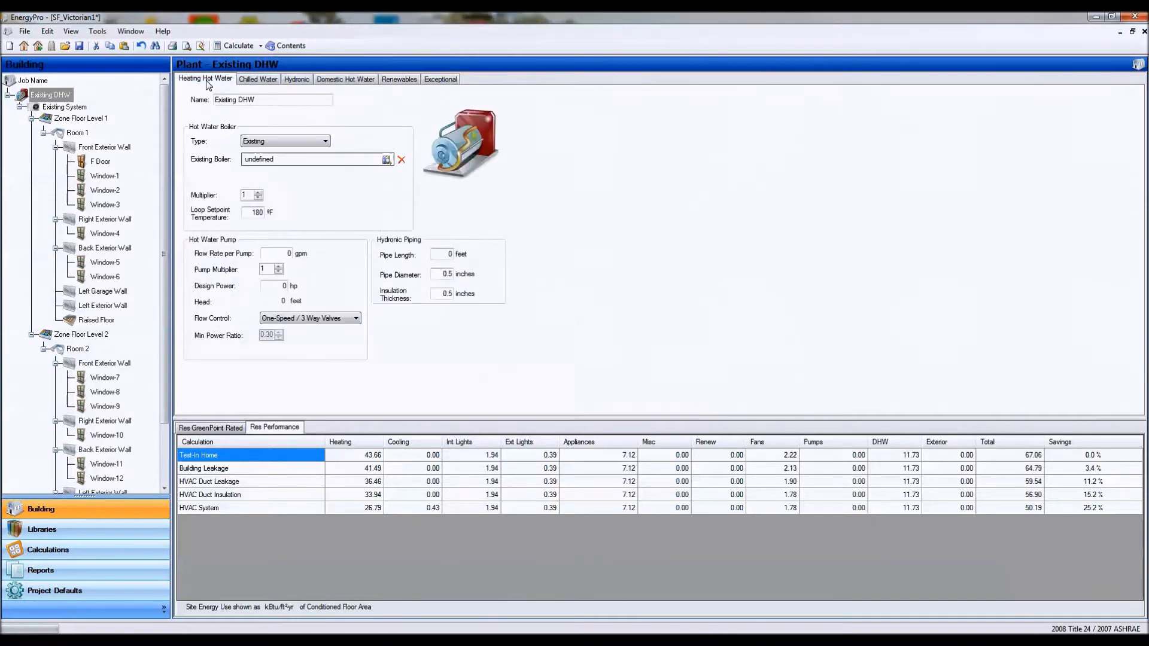
pyautogui.click(349, 79)
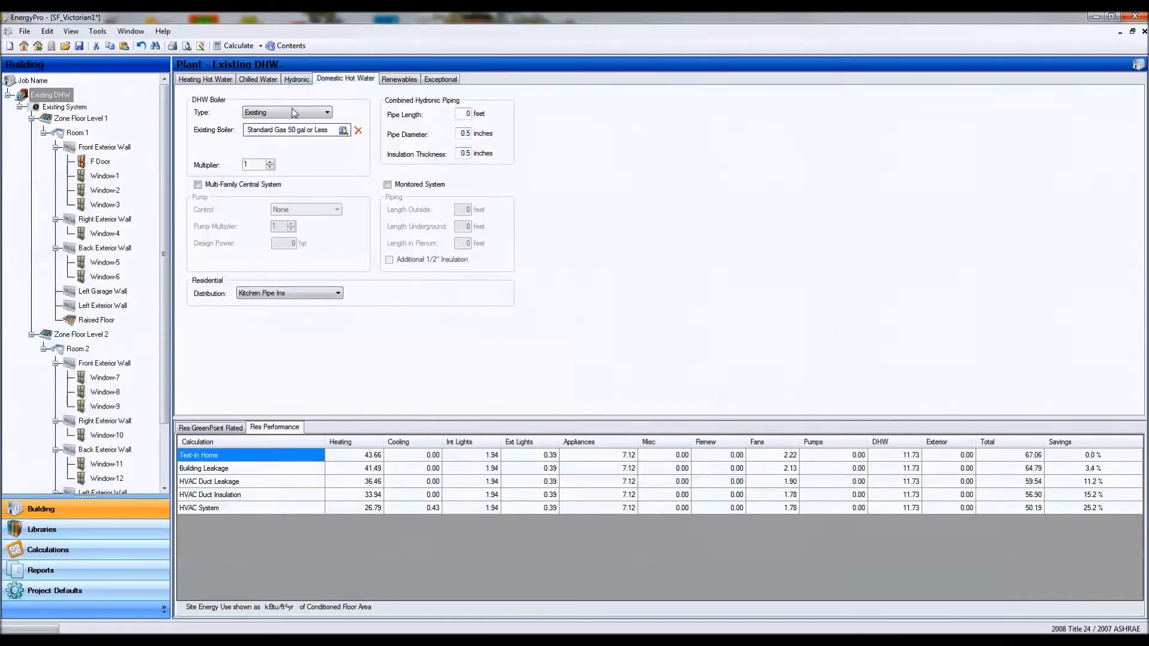
pyautogui.click(262, 113)
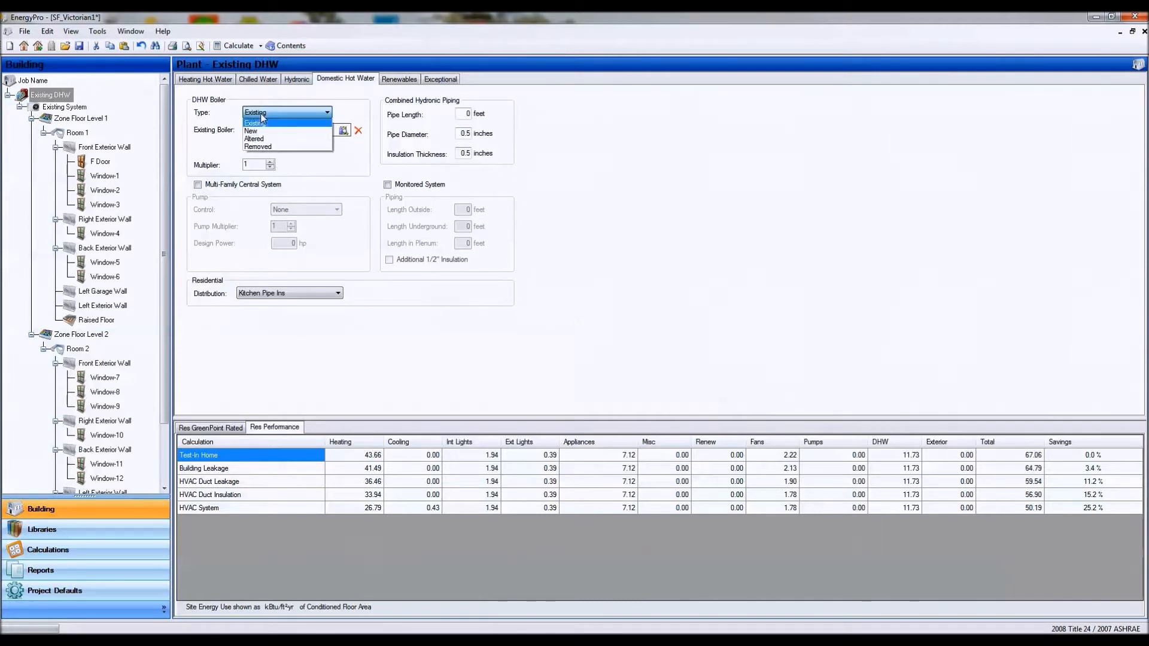
pyautogui.click(215, 122)
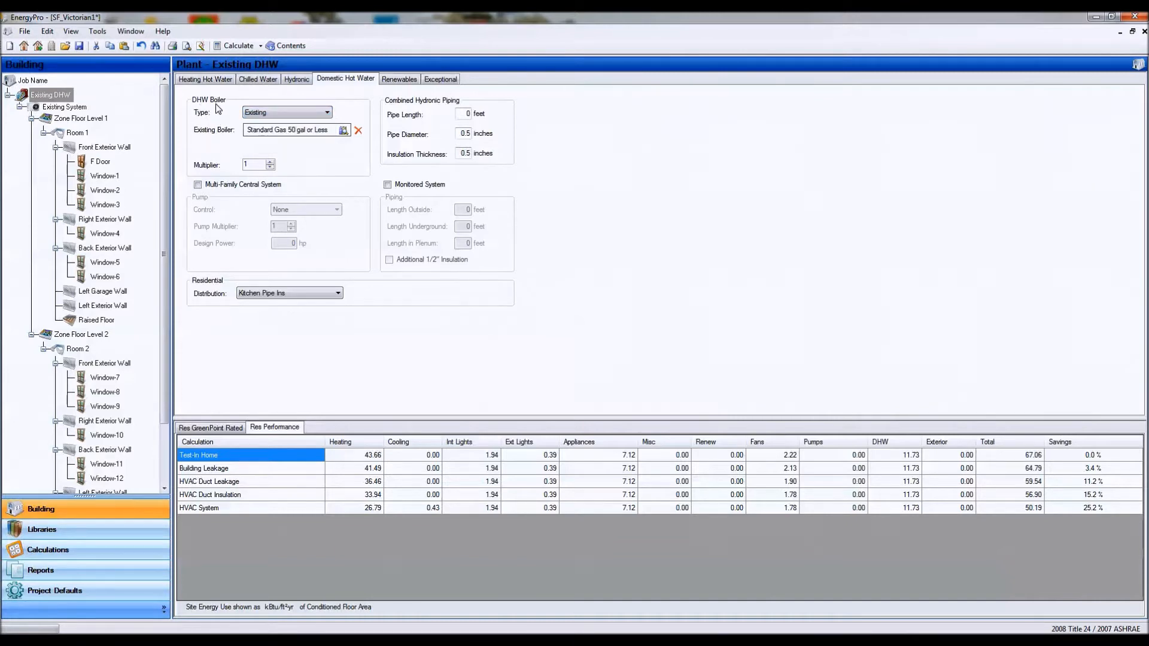
# Open the library entry of the existing DHW boiler, compare Gas Fired with Electric Res, and leave the type on Gas Fired.
pyautogui.doubleClick(283, 131)
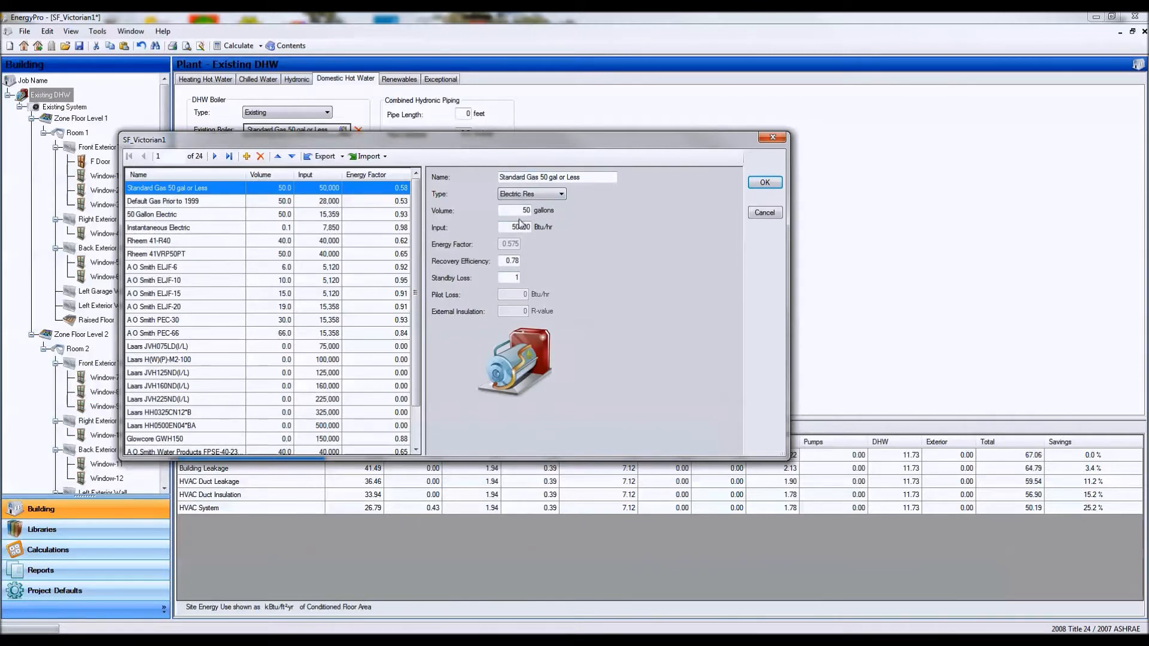
pyautogui.click(530, 195)
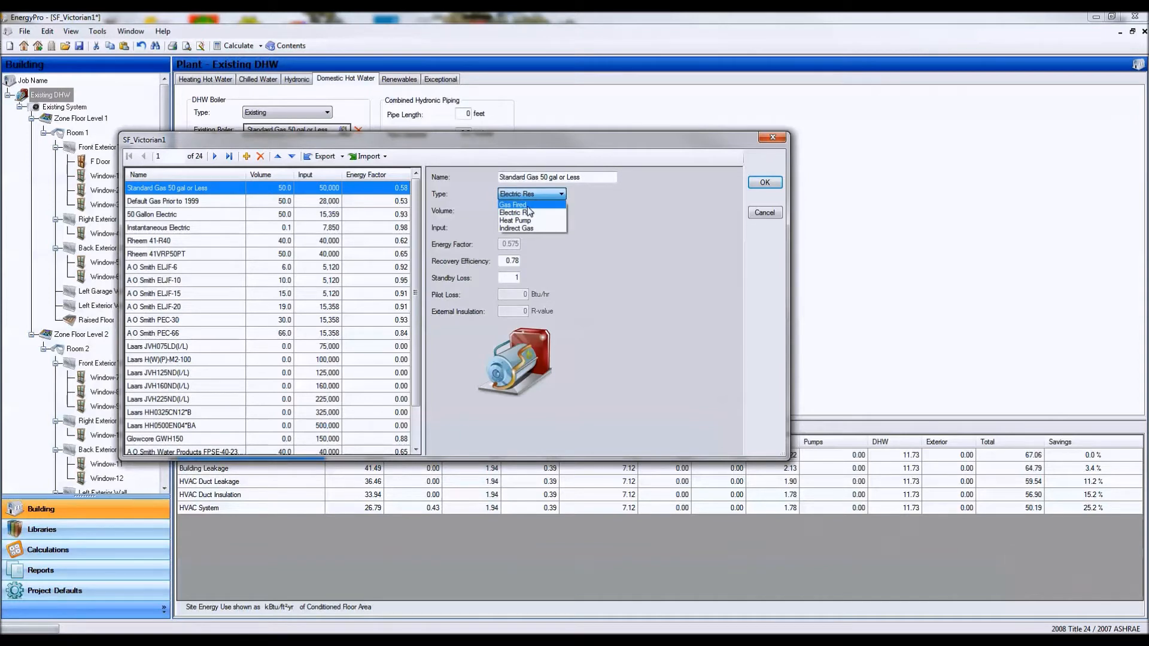
pyautogui.click(527, 205)
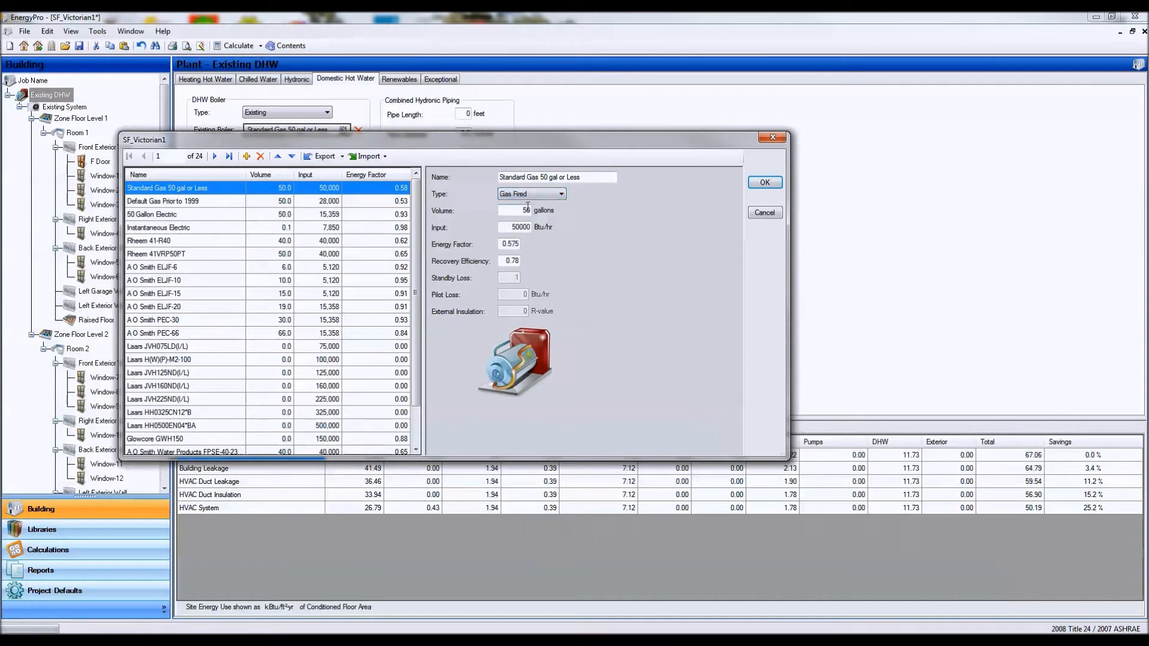
pyautogui.click(527, 196)
pyautogui.press('Down')
pyautogui.click(528, 212)
pyautogui.click(528, 195)
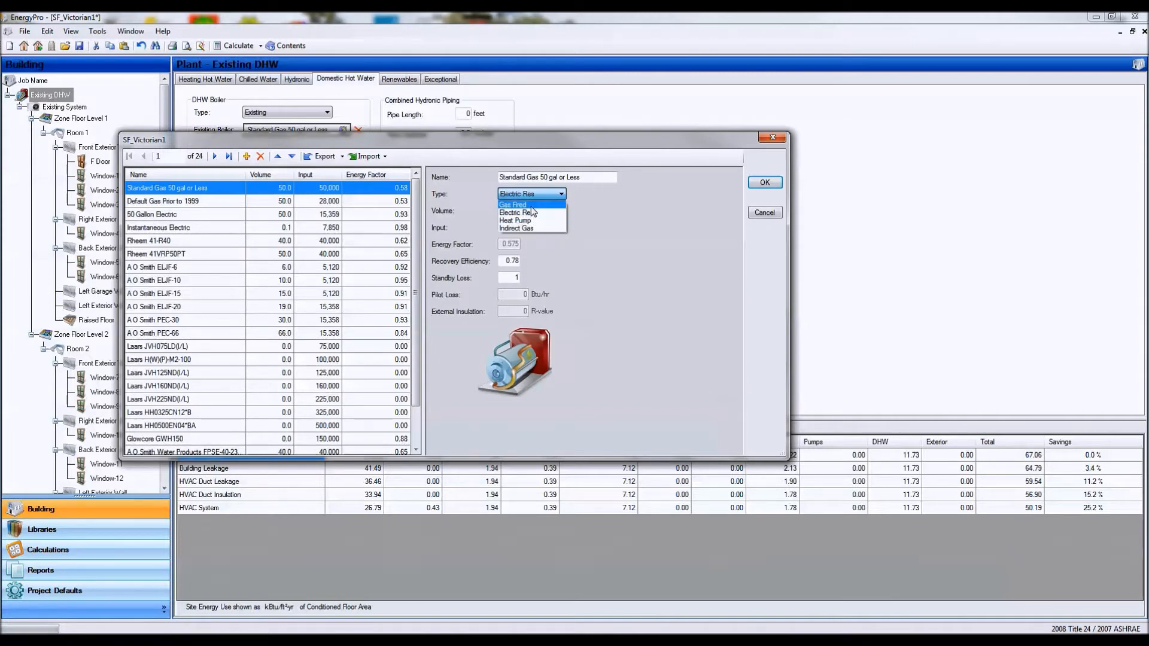
pyautogui.click(529, 206)
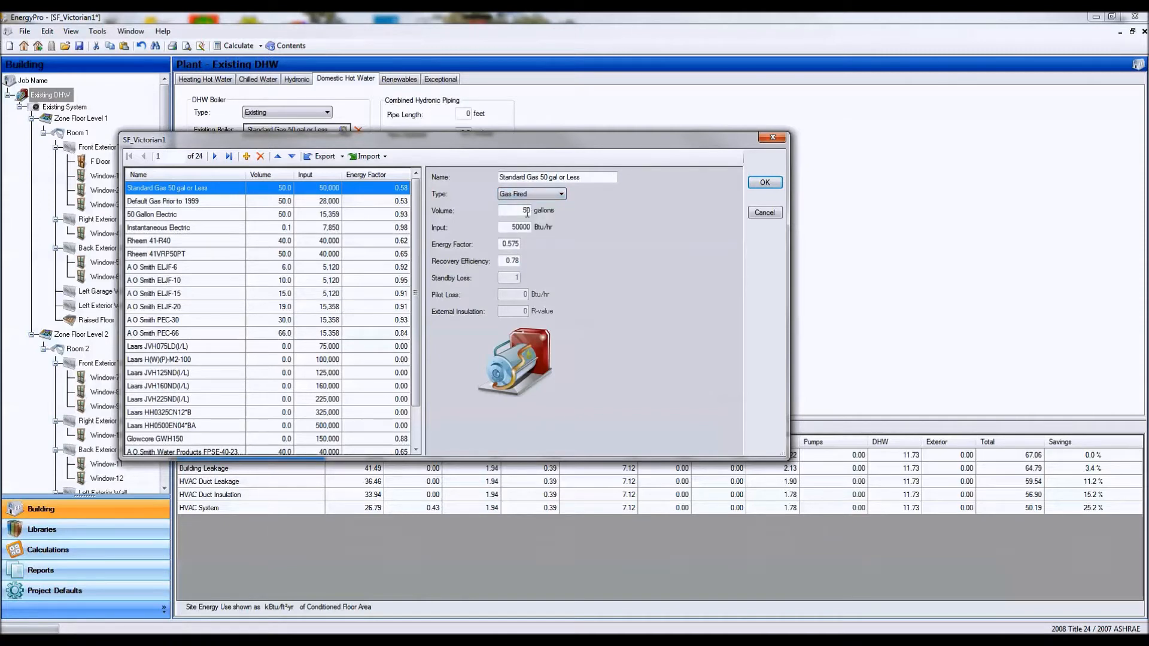
pyautogui.doubleClick(523, 262)
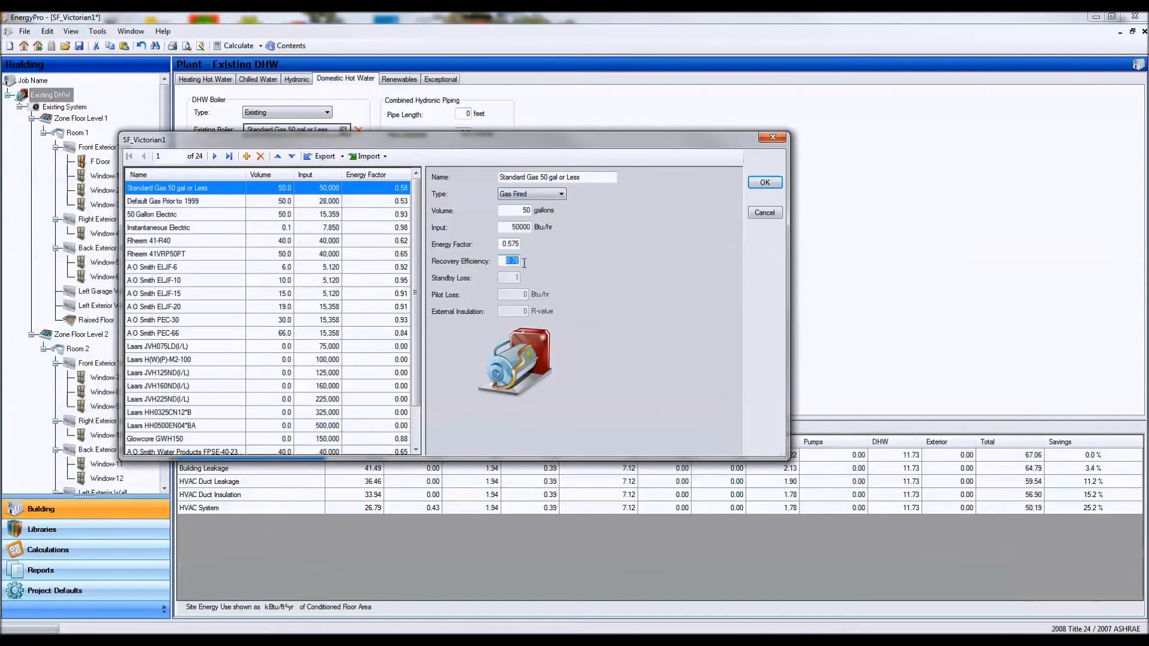
pyautogui.click(504, 261)
# Change the boiler type to Electric Res with a standby loss of .05 and a recovery efficiency of 1.
pyautogui.click(528, 195)
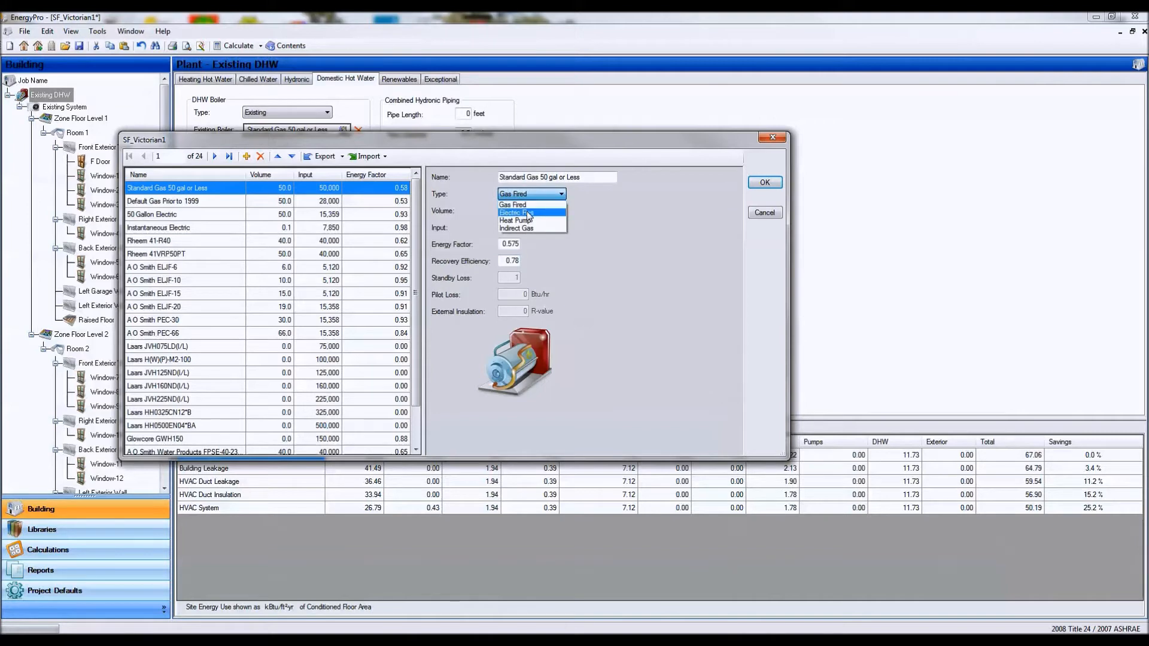
pyautogui.click(529, 214)
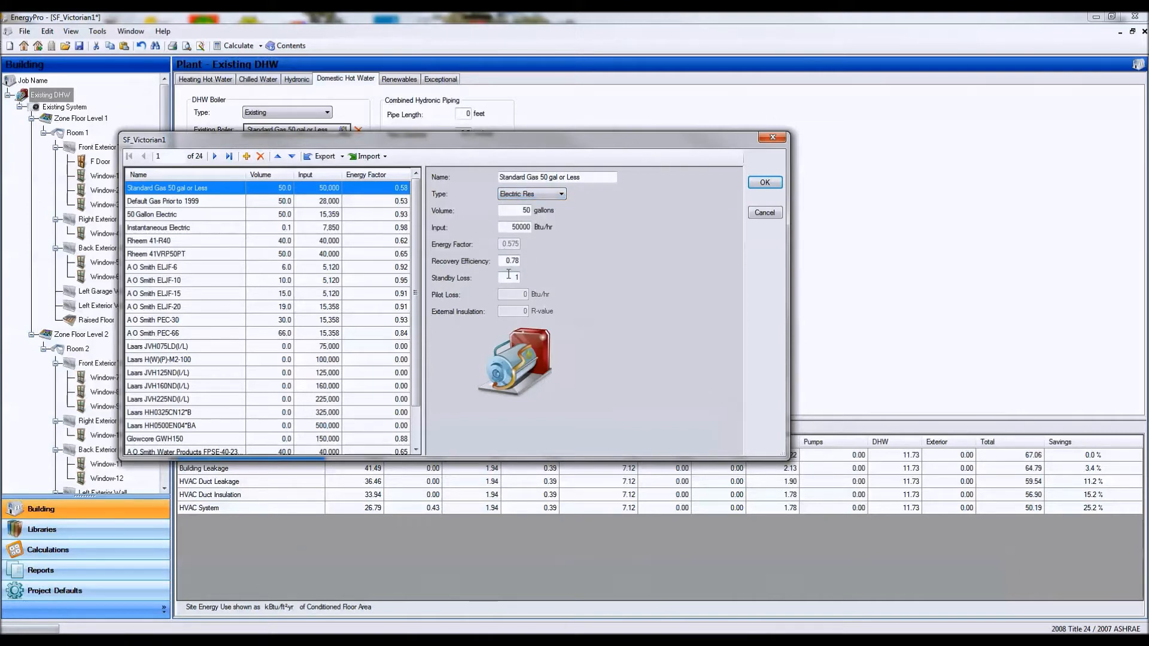
pyautogui.moveTo(503, 261); pyautogui.dragTo(521, 262)
pyautogui.click(519, 277)
pyautogui.press('BackSpace')
pyautogui.write('.01')
pyautogui.press('BackSpace')
pyautogui.write('5')
pyautogui.moveTo(518, 261); pyautogui.dragTo(501, 259)
pyautogui.moveTo(506, 261); pyautogui.dragTo(531, 262)
pyautogui.press('BackSpace')
pyautogui.write('1')
# Switch the boiler type to Heat Pump and inspect its energy factor setting.
pyautogui.click(552, 194)
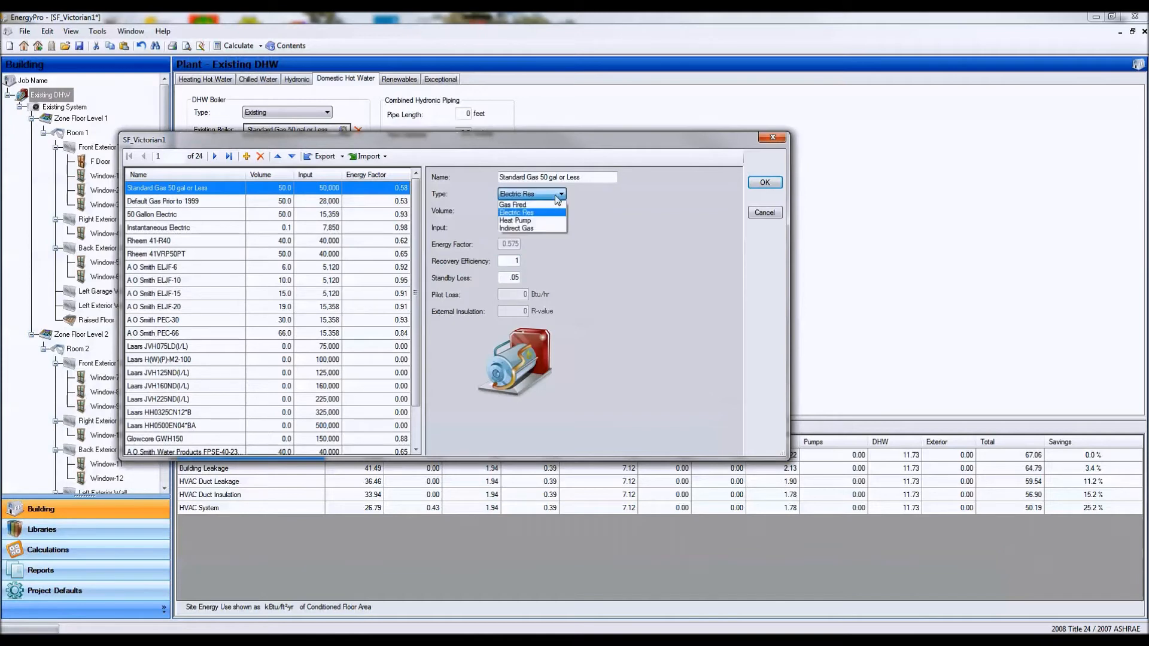
pyautogui.click(548, 220)
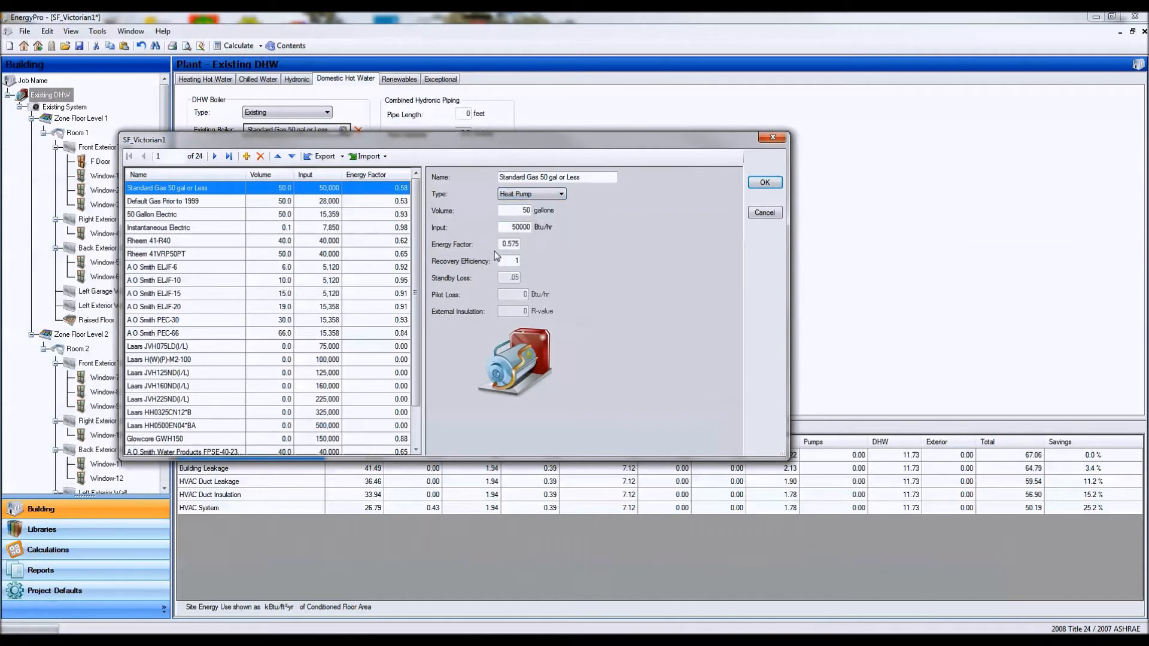
pyautogui.moveTo(516, 245); pyautogui.dragTo(517, 245)
# Define the boiler as Gas Fired with a 0 gallon volume, 150000 Btu/hr input and energy factor 0.82, and cancel the boiler library.
pyautogui.click(528, 194)
pyautogui.click(515, 205)
pyautogui.press('Tab')
pyautogui.write('0')
pyautogui.click(514, 229)
pyautogui.moveTo(509, 243); pyautogui.dragTo(521, 243)
pyautogui.write('98')
pyautogui.doubleClick(513, 244)
pyautogui.write('82')
pyautogui.click(769, 212)
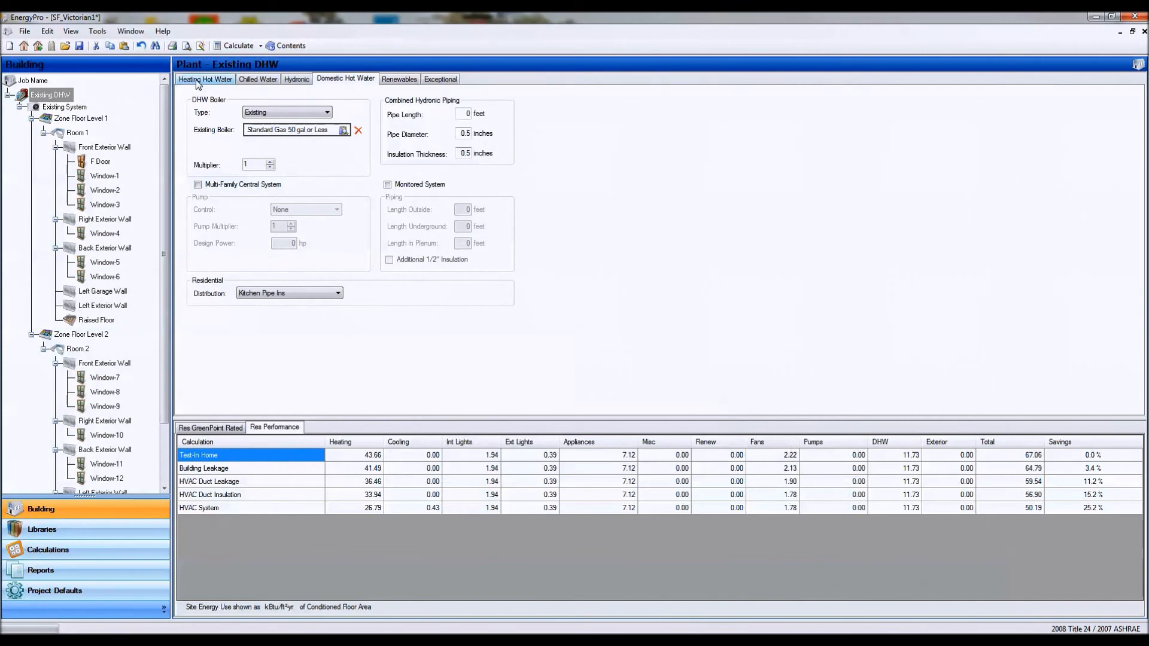
# Inspect the type, volume and efficiency fields of Standard Gas 50 gal or Less in the heating hot water boiler library, and cancel it.
pyautogui.click(198, 82)
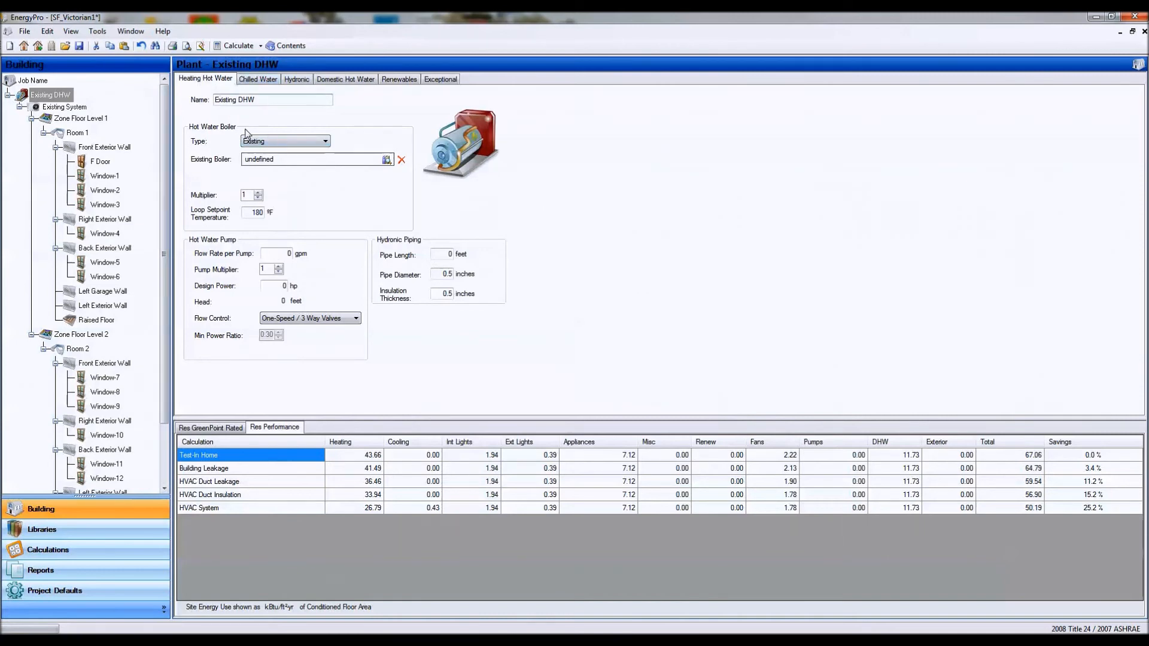
pyautogui.click(272, 161)
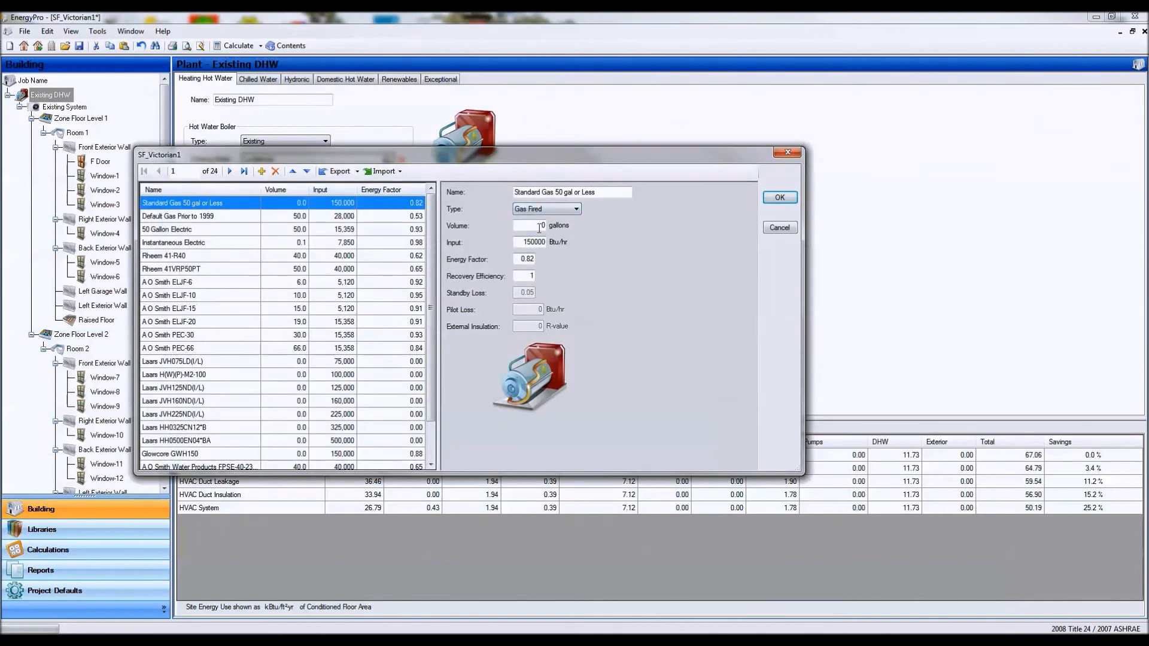
pyautogui.click(520, 210)
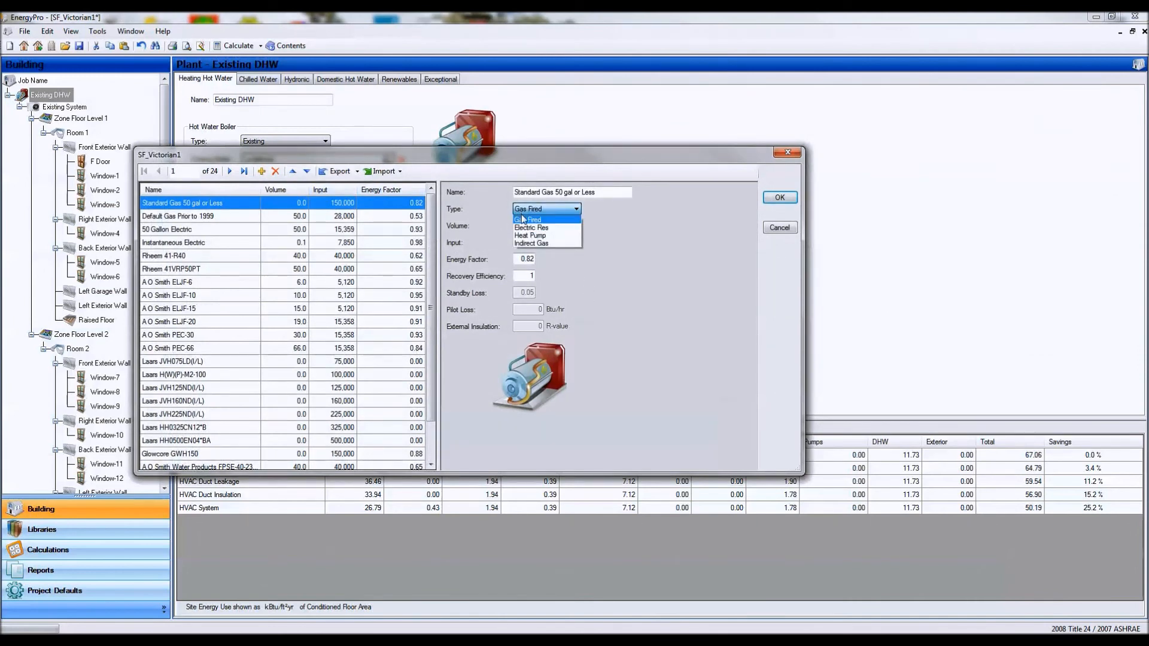
pyautogui.click(528, 220)
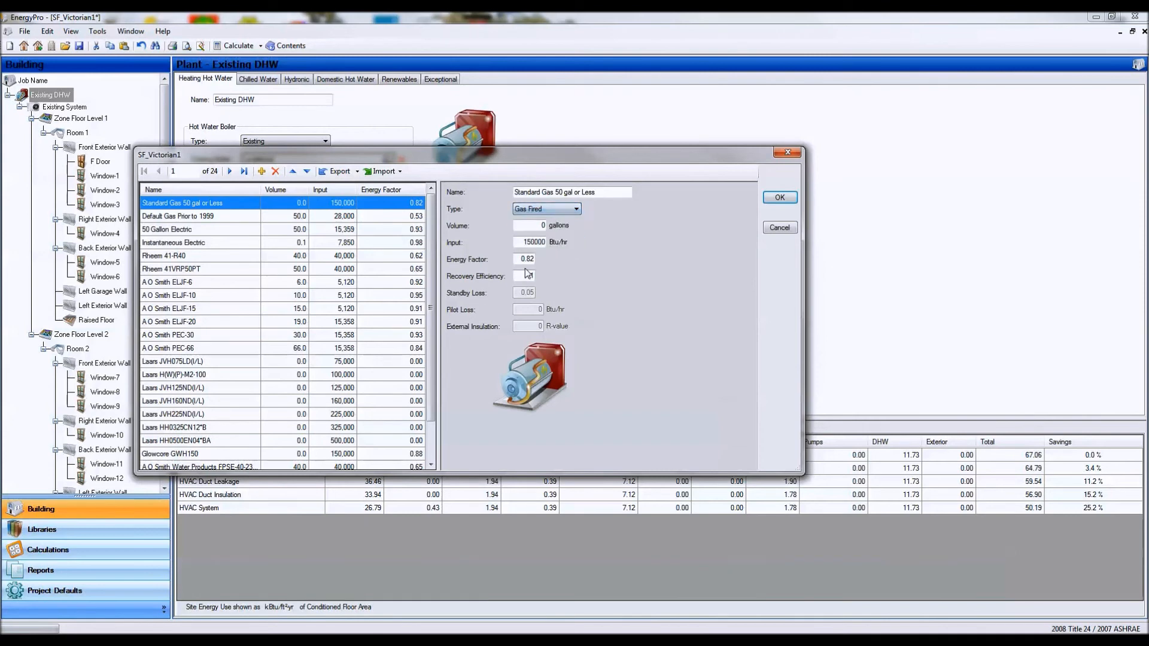
pyautogui.moveTo(522, 259); pyautogui.dragTo(537, 263)
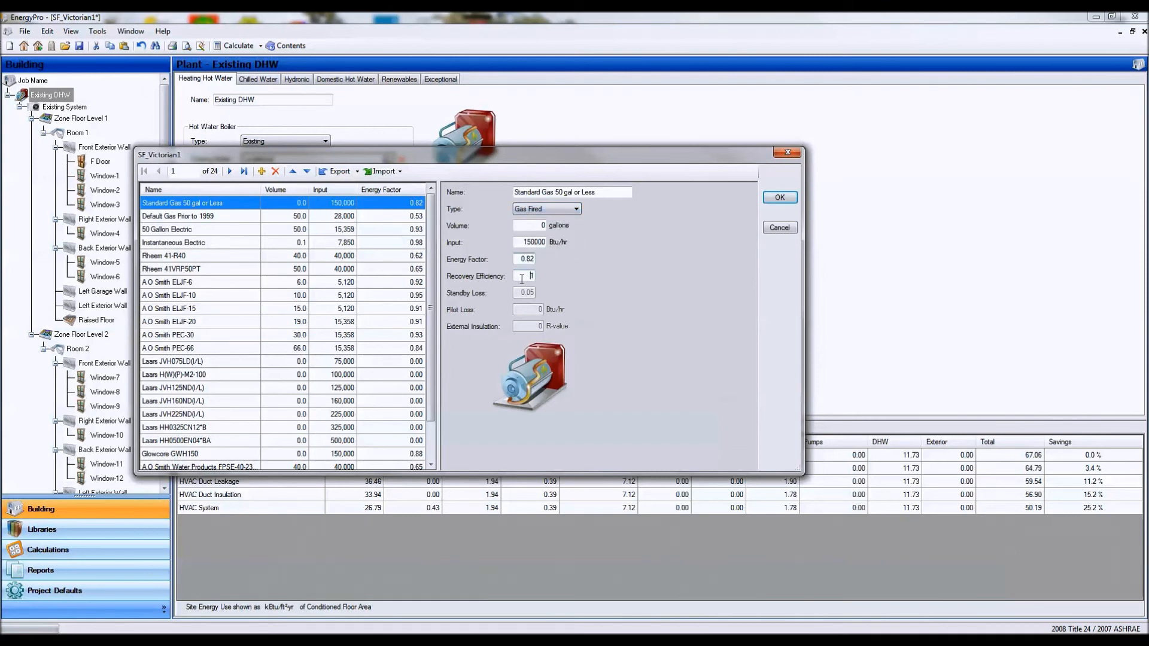
pyautogui.click(542, 226)
pyautogui.doubleClick(543, 225)
pyautogui.click(772, 228)
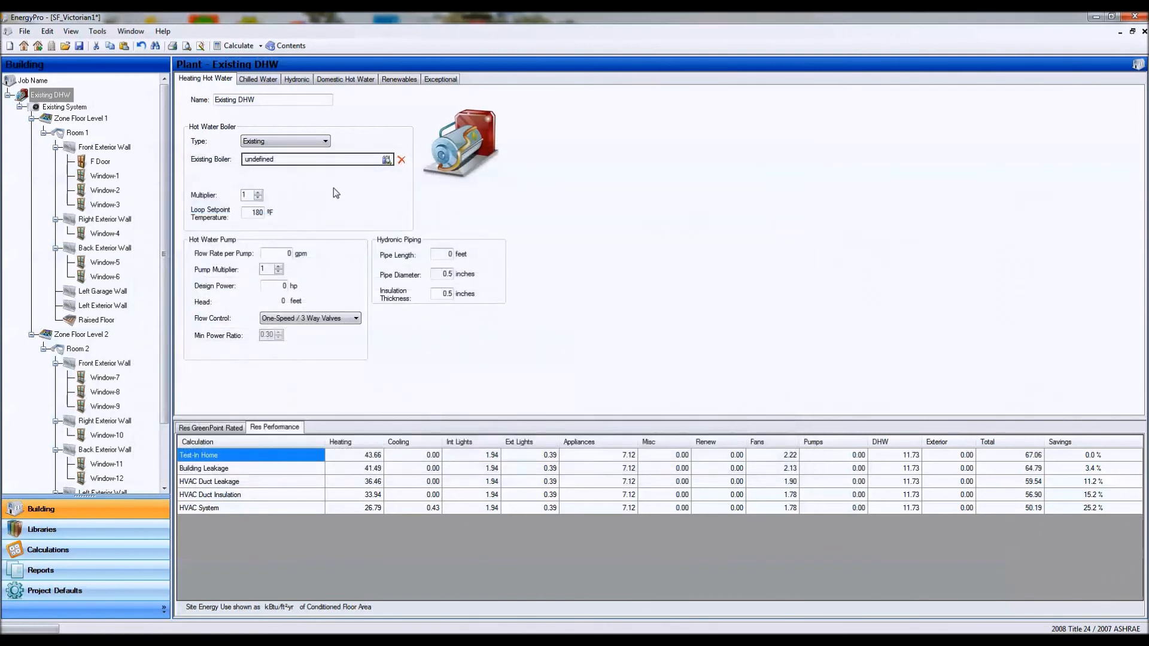